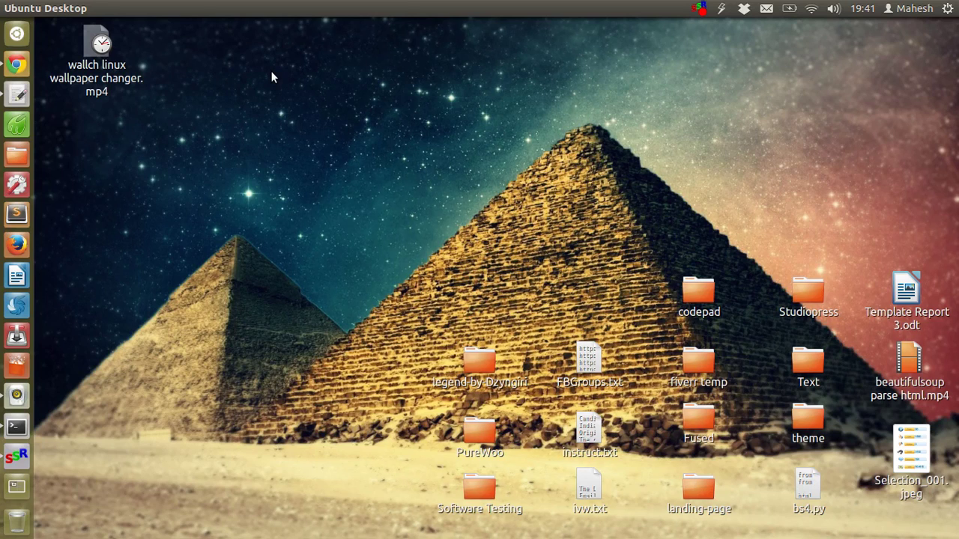
Step: Drag the 'wallch linux wallpaper changer.mp4' icon from the top-left to the desktop's right edge
{"action": "left_click_drag", "start_coordinate": [103, 57], "coordinate": [907, 200]}
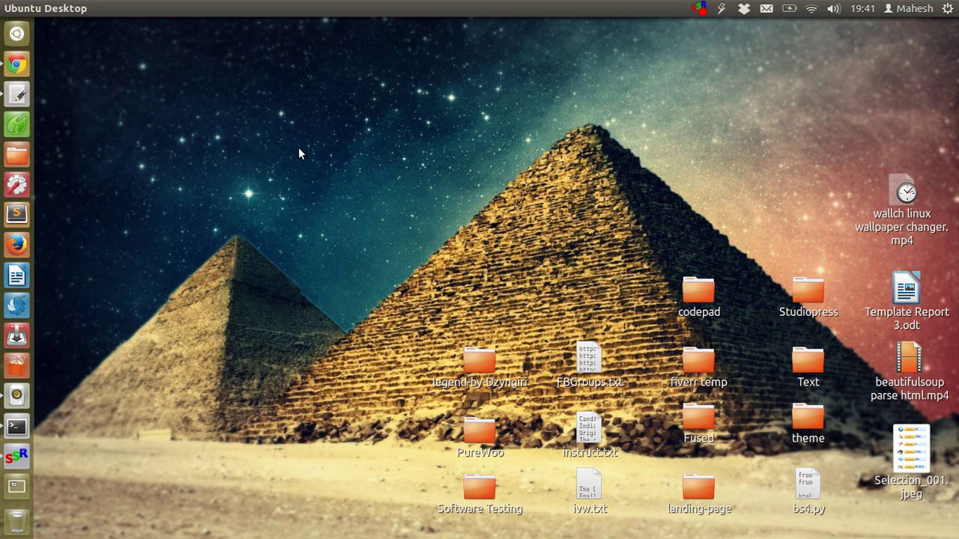
Step: Launch Wallch by searching 'wallc' in the Unity Dash
{"action": "key", "text": "super"}
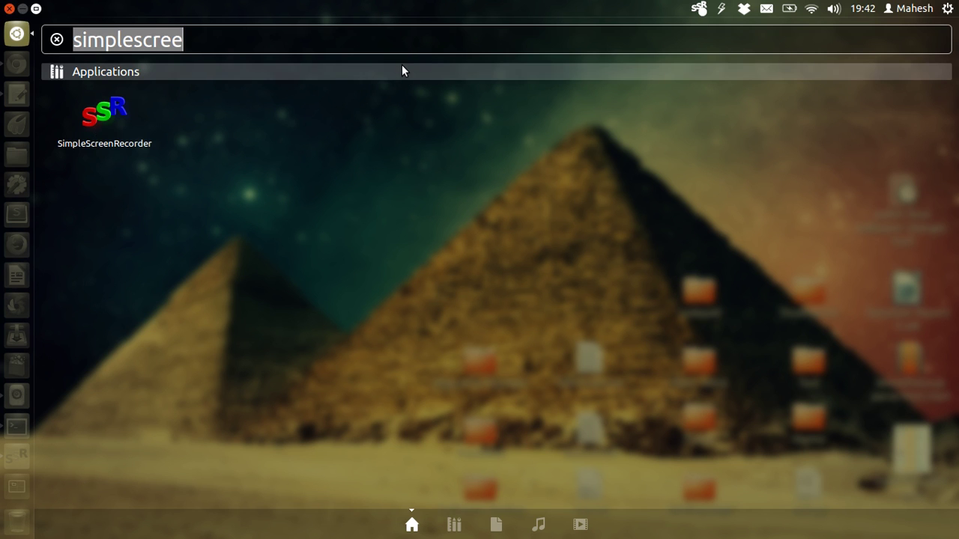
{"action": "key", "text": "BackSpace"}
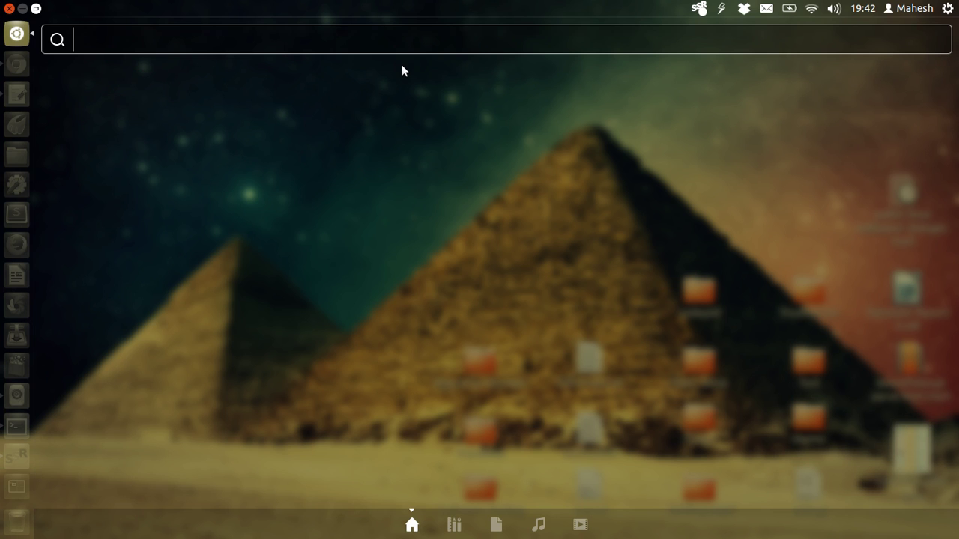
{"action": "type", "text": "wallc"}
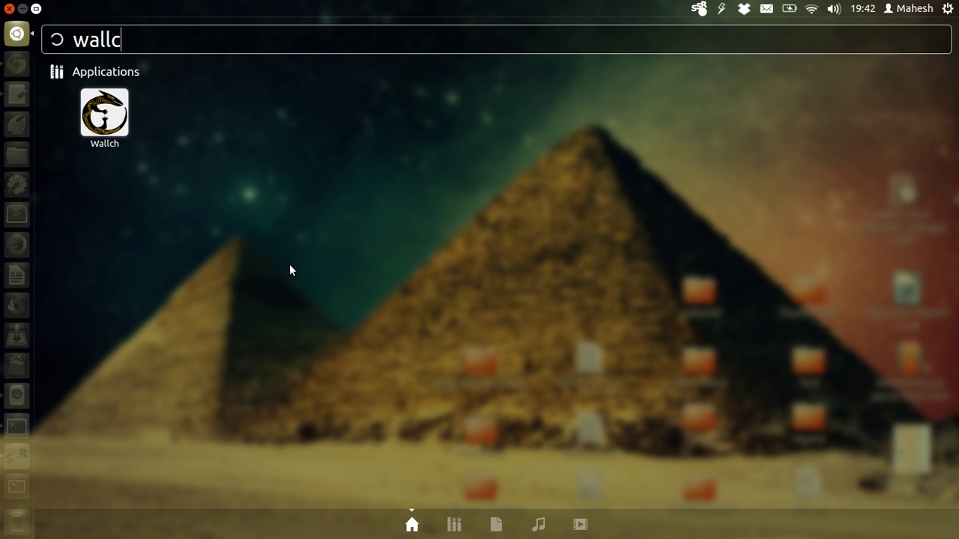
{"action": "key", "text": "Return"}
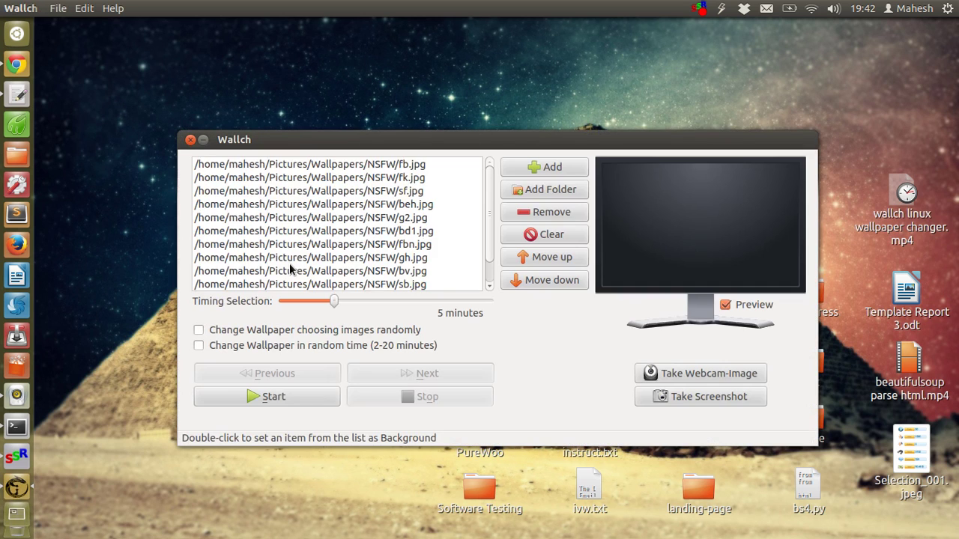
Step: Clear Wallch's list, then add Autumn-Roads-Fallen-Leaves-720x1152.jpg from Pictures/Wallpapers
{"action": "left_click", "coordinate": [435, 165]}
{"action": "left_click", "coordinate": [543, 235]}
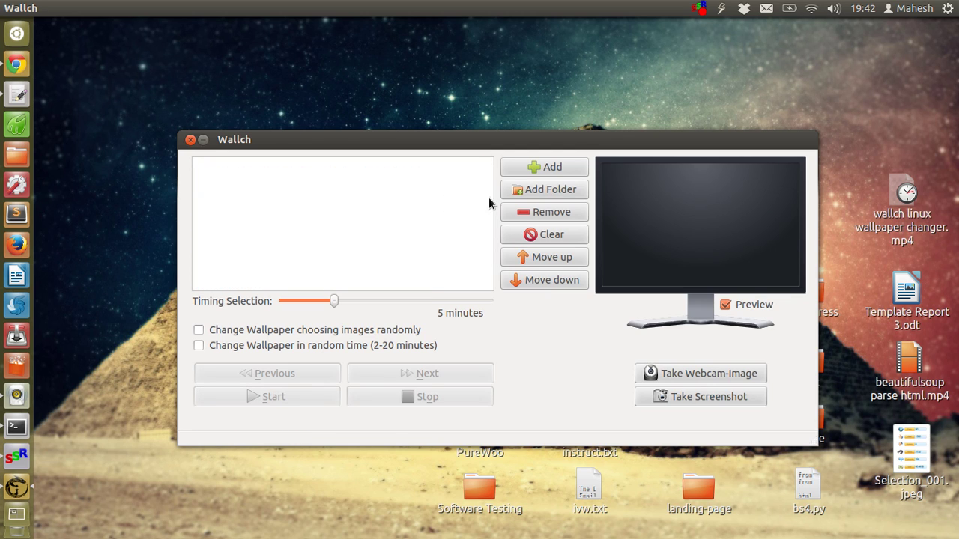
{"action": "double_click", "coordinate": [421, 192]}
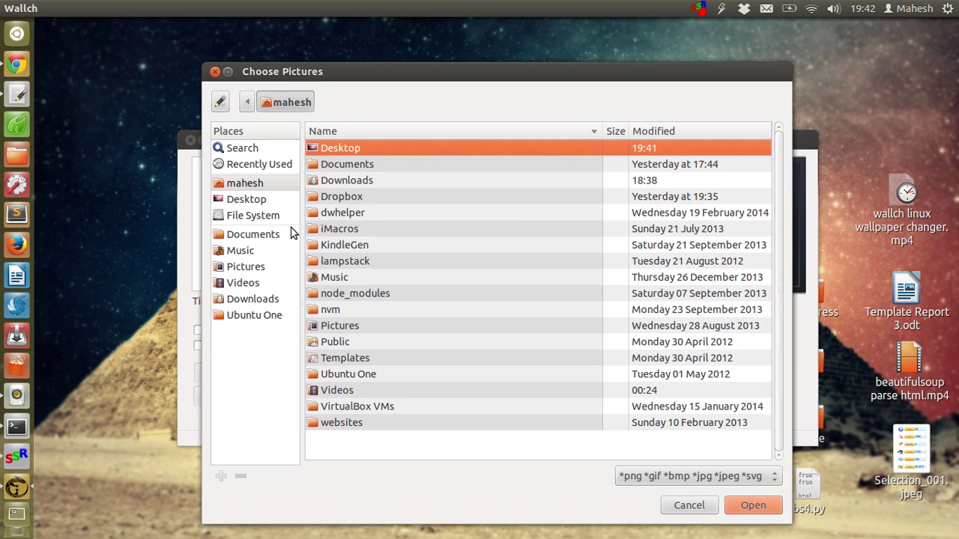
{"action": "left_click", "coordinate": [257, 268]}
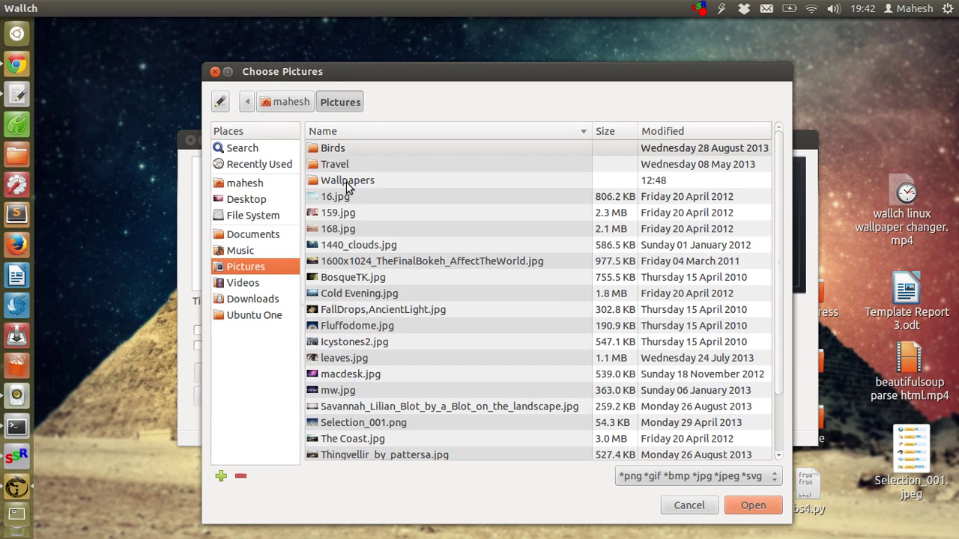
{"action": "double_click", "coordinate": [358, 181]}
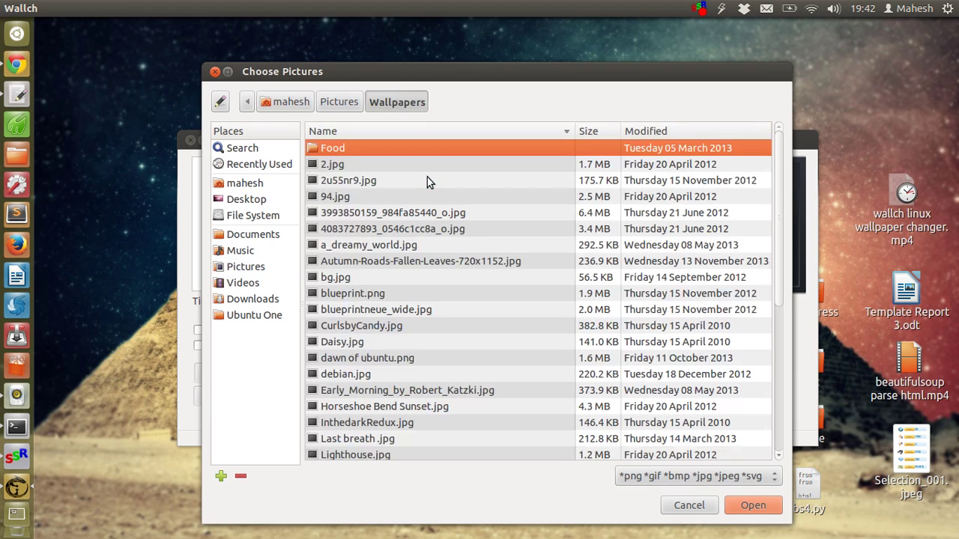
{"action": "left_click", "coordinate": [346, 342]}
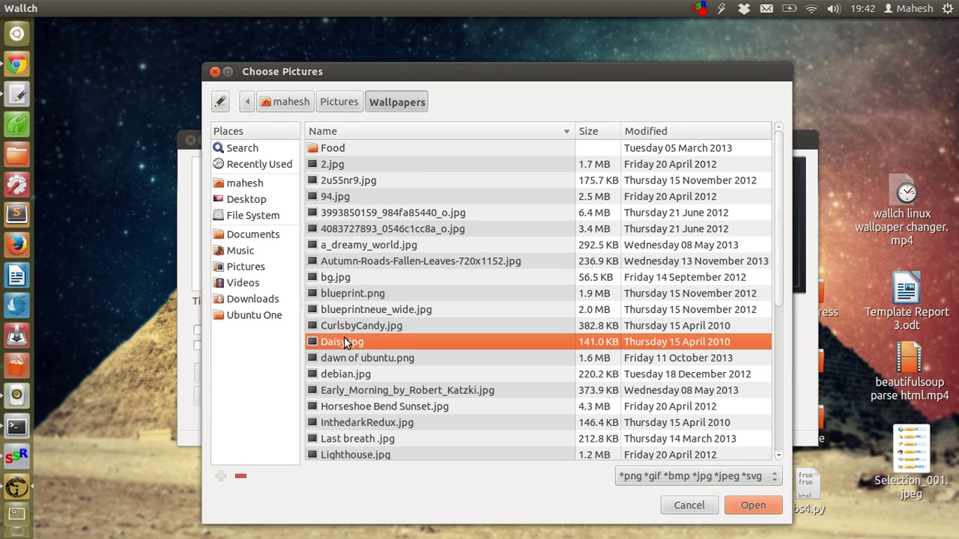
{"action": "left_click", "coordinate": [352, 261]}
{"action": "left_click", "coordinate": [751, 507]}
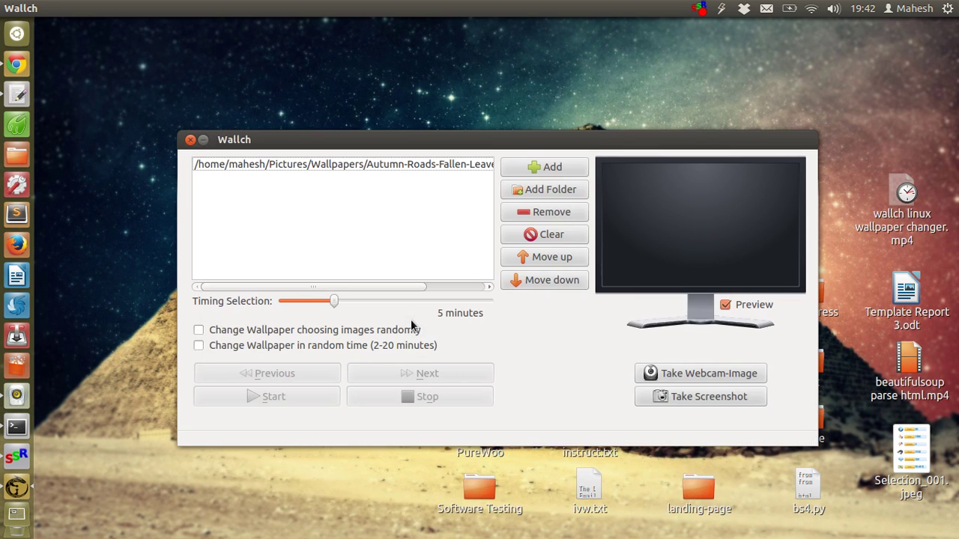
Step: Add 1440_clouds.jpg from the Pictures folder to the Wallch list
{"action": "left_click", "coordinate": [368, 165]}
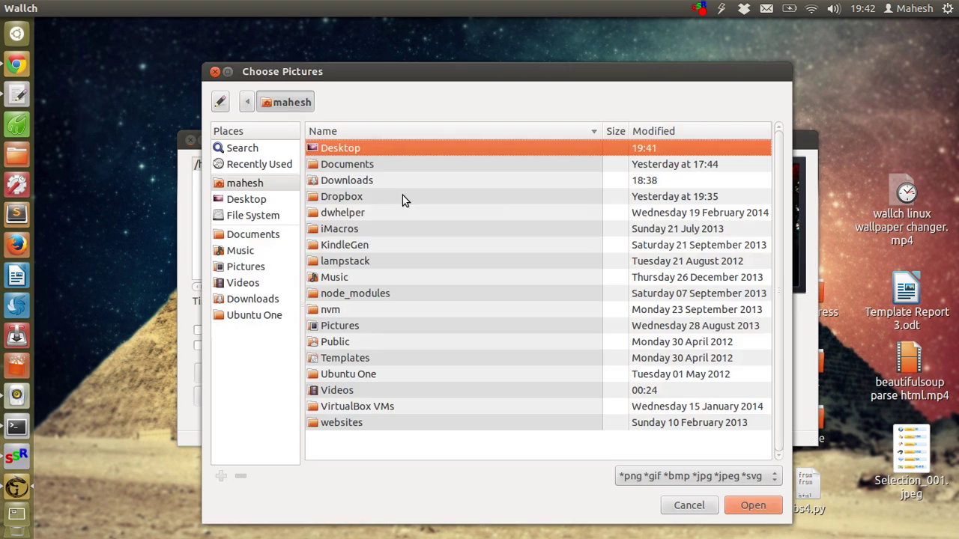
{"action": "left_click", "coordinate": [248, 267]}
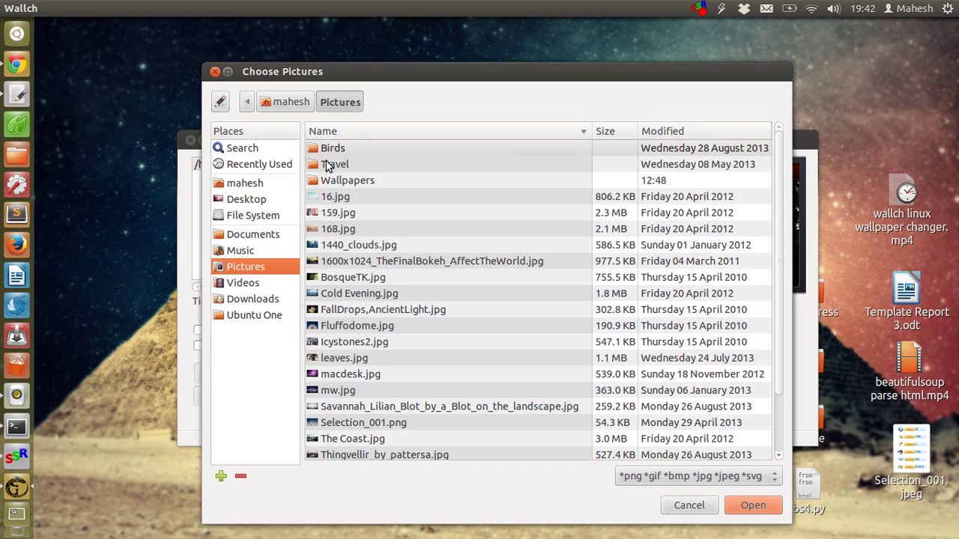
{"action": "left_click", "coordinate": [359, 245]}
{"action": "left_click", "coordinate": [752, 505]}
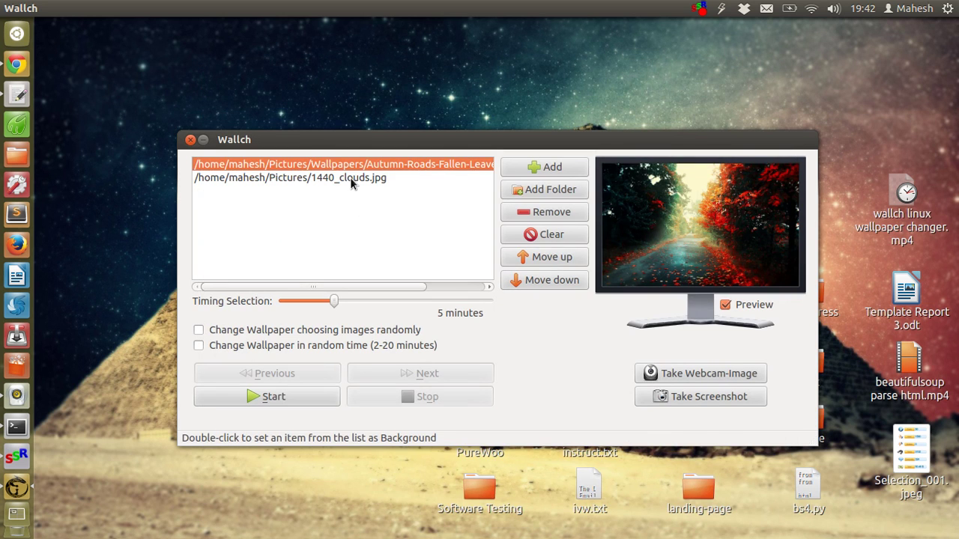
{"action": "left_click", "coordinate": [349, 177]}
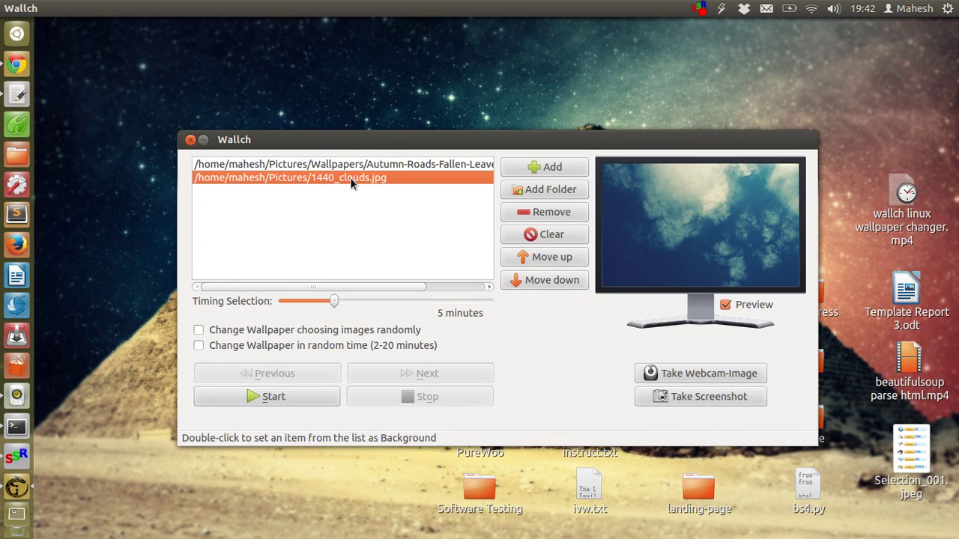
Step: Add Early_Morning_by_Robert_Katzki.jpg from Pictures/Wallpapers to the list
{"action": "left_click", "coordinate": [552, 166]}
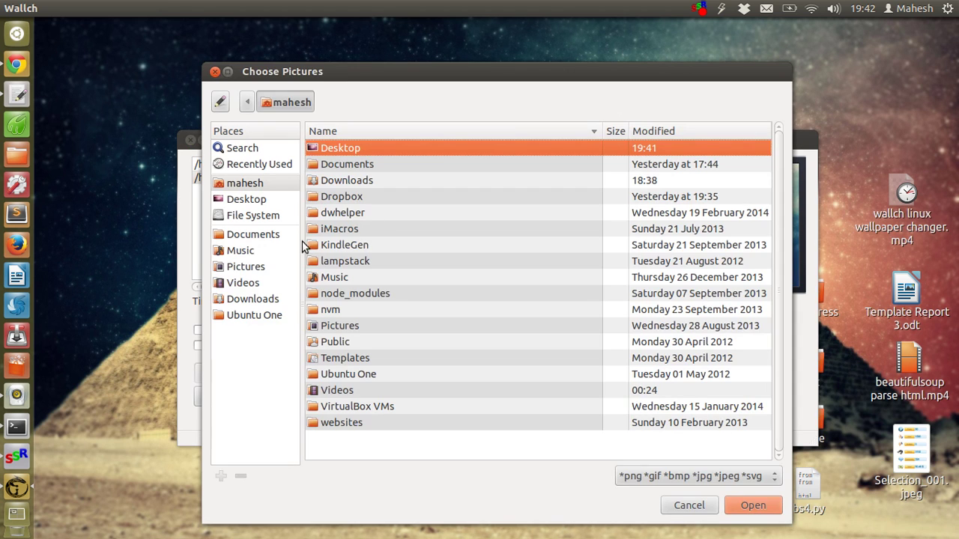
{"action": "left_click", "coordinate": [258, 268]}
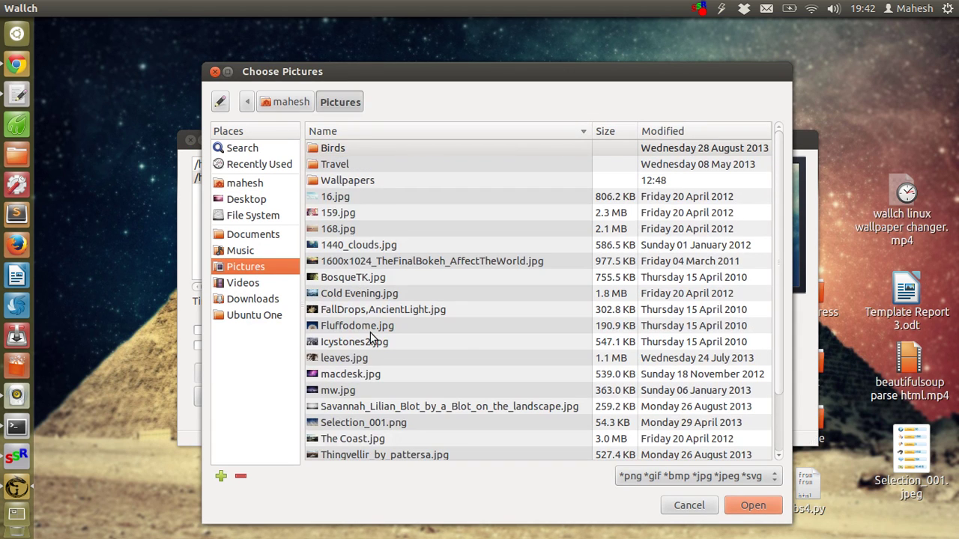
{"action": "scroll", "coordinate": [460, 340], "scroll_direction": "down", "scroll_amount": 3}
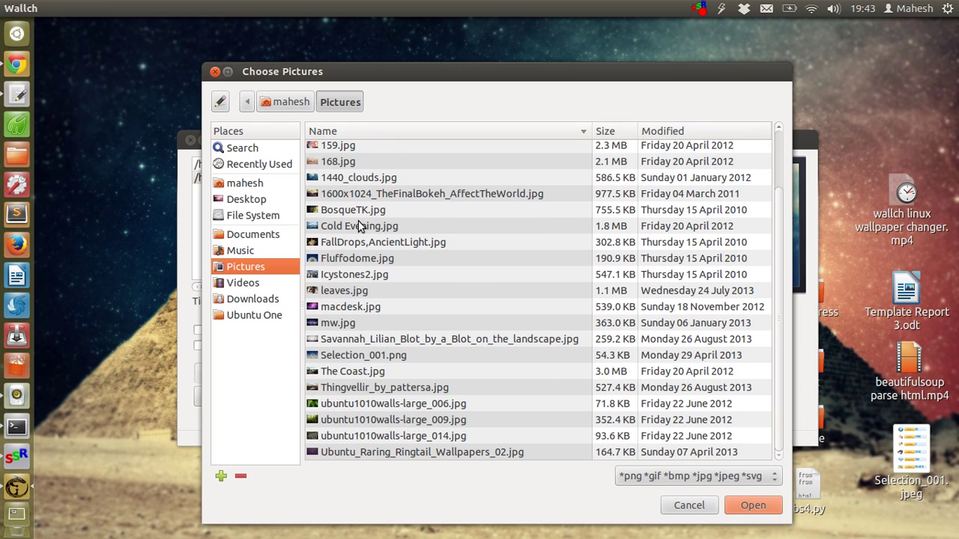
{"action": "scroll", "coordinate": [358, 221], "scroll_direction": "up", "scroll_amount": 3}
{"action": "double_click", "coordinate": [340, 183]}
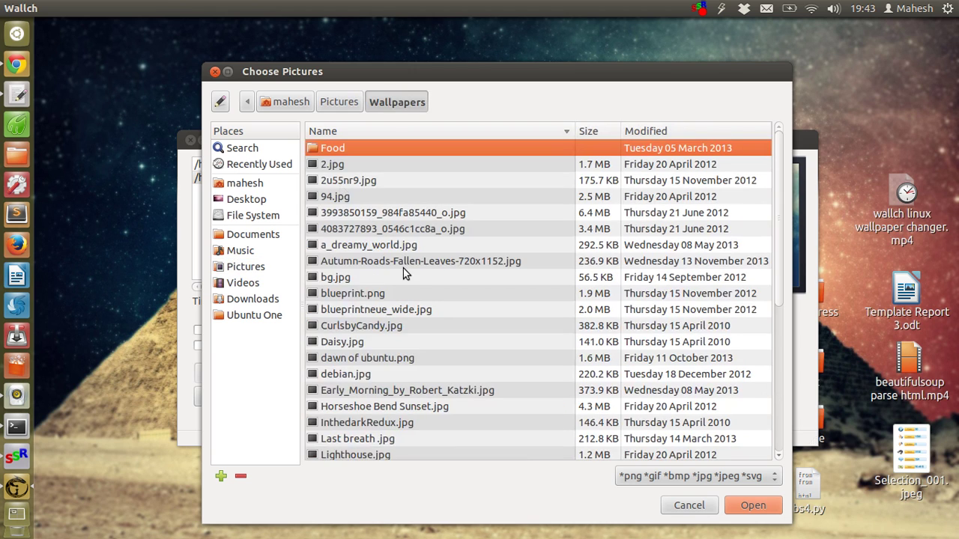
{"action": "left_click", "coordinate": [364, 392]}
{"action": "left_click", "coordinate": [756, 505]}
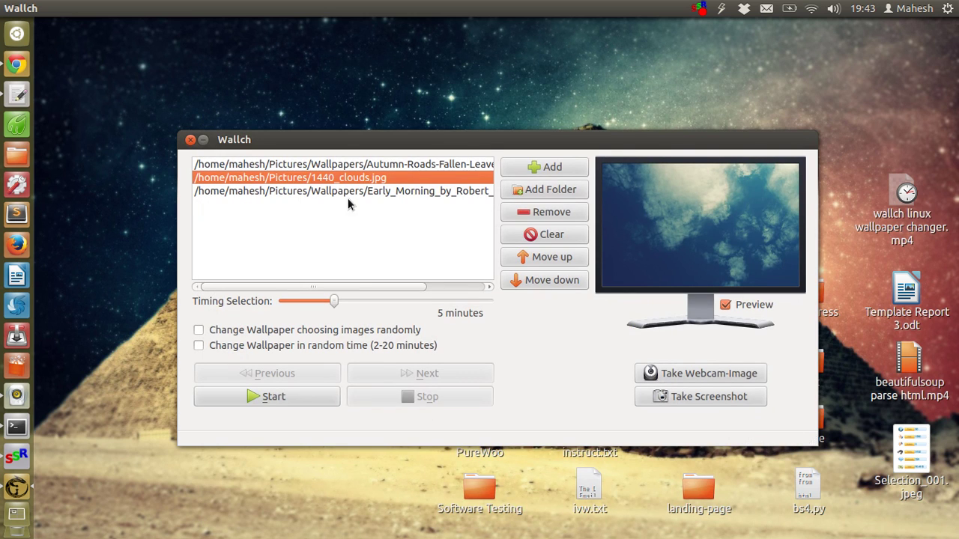
Step: Select the Early_Morning entry and start the 5-minute wallpaper rotation
{"action": "left_click", "coordinate": [342, 190]}
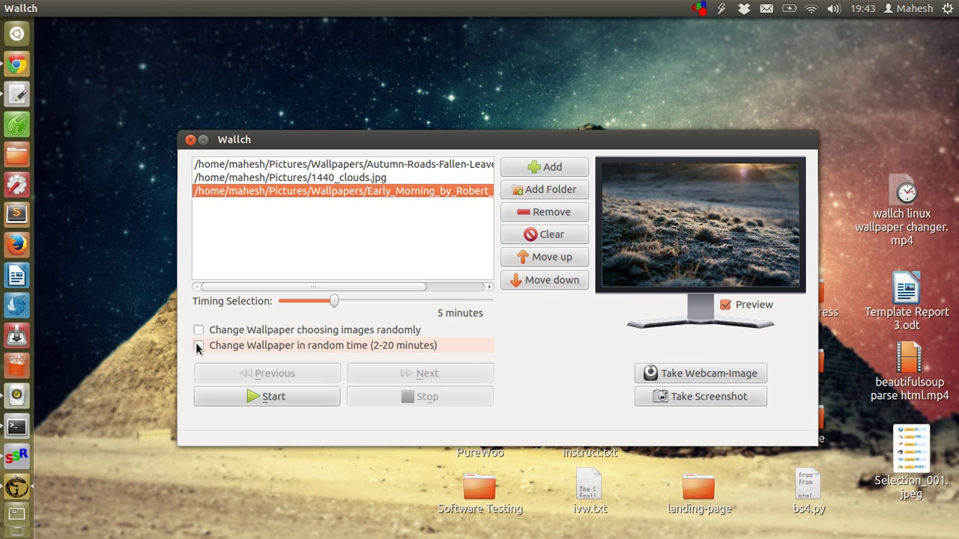
{"action": "key", "text": "Return"}
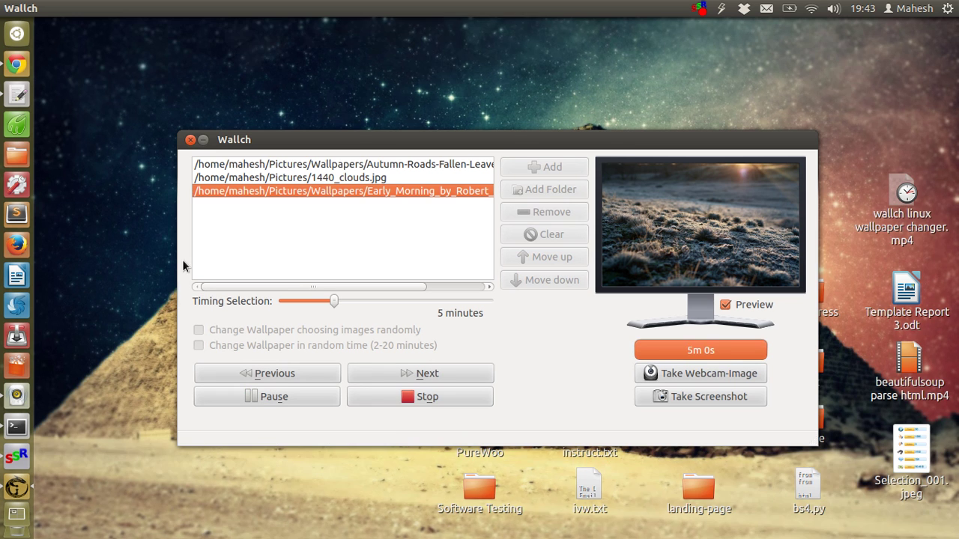
Step: Close the Wallch window and skip to the next wallpaper via the launcher quicklist
{"action": "left_click", "coordinate": [191, 141]}
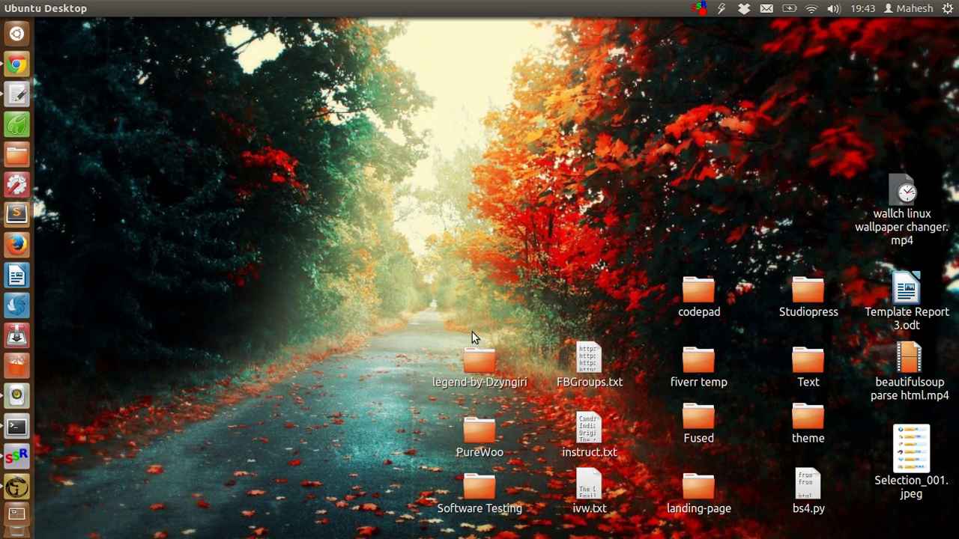
{"action": "right_click", "coordinate": [23, 489]}
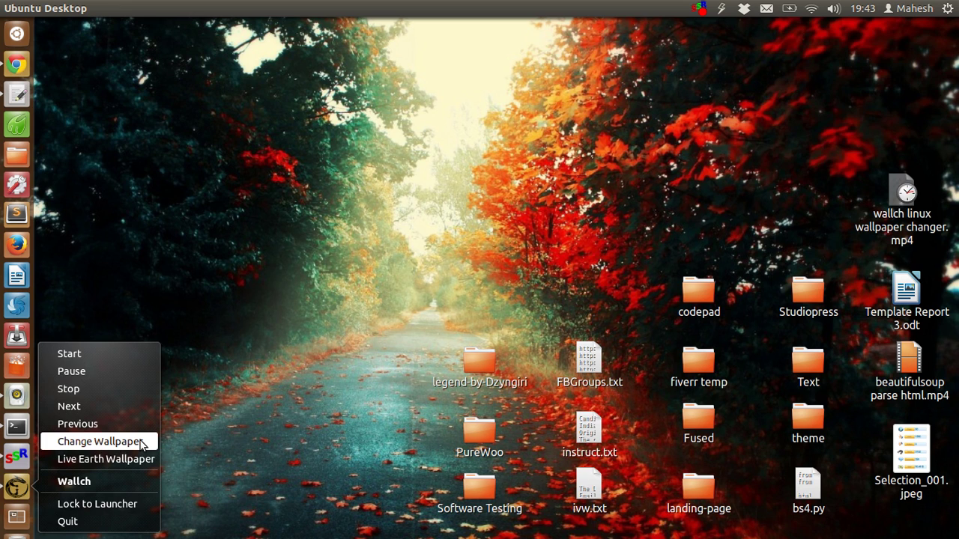
{"action": "left_click", "coordinate": [277, 435]}
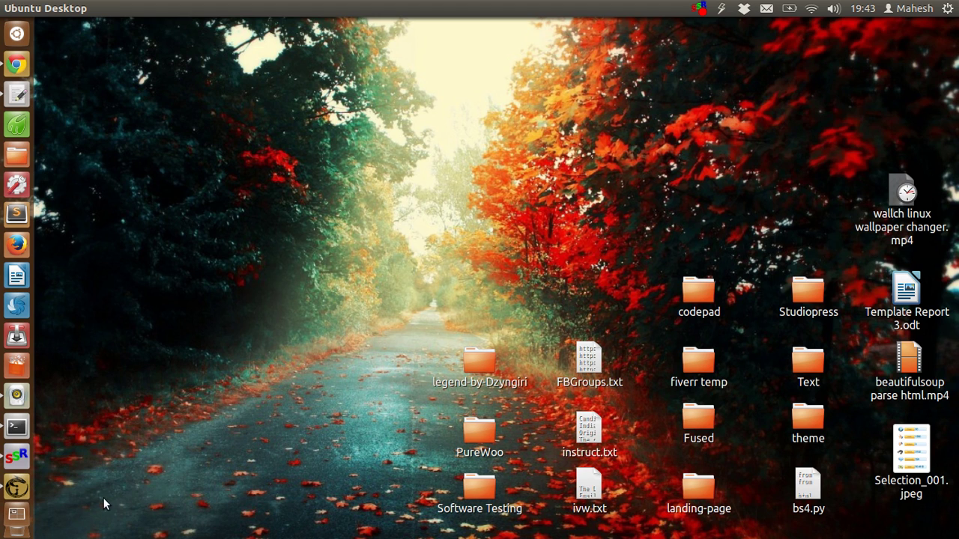
{"action": "right_click", "coordinate": [28, 489]}
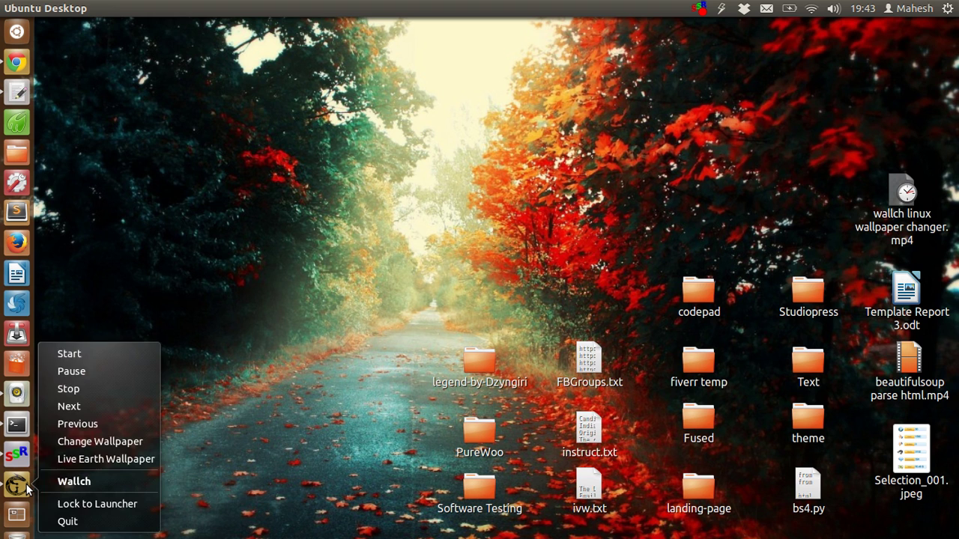
{"action": "left_click", "coordinate": [63, 408]}
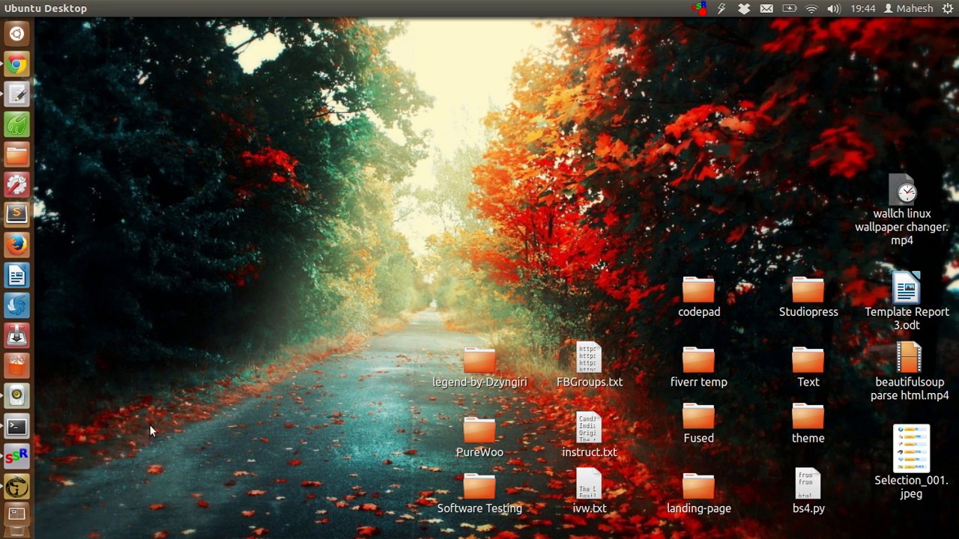
{"action": "right_click", "coordinate": [27, 488]}
{"action": "left_click", "coordinate": [333, 177]}
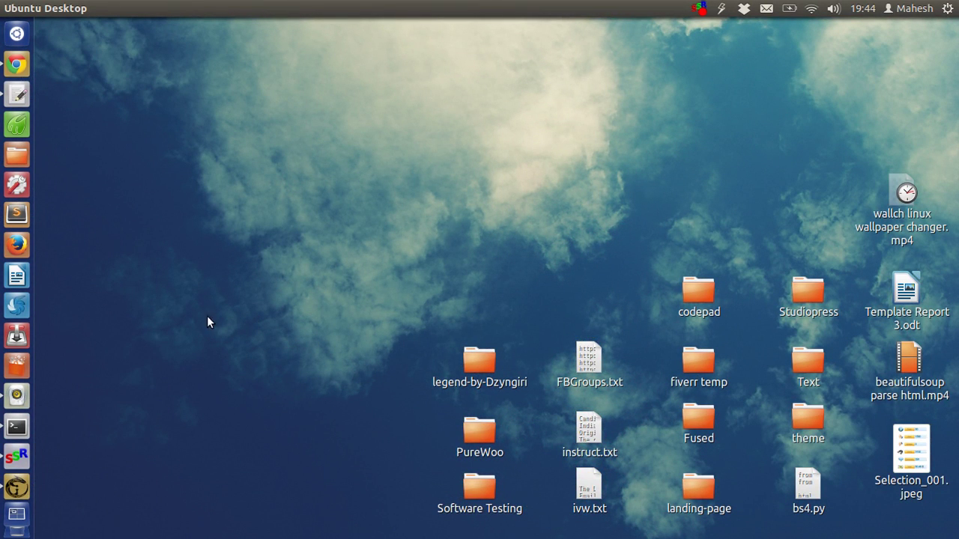
{"action": "right_click", "coordinate": [22, 488]}
Step: Choose Live Earth Wallpaper and start the rotation from Wallch's launcher quicklist
{"action": "left_click", "coordinate": [119, 461]}
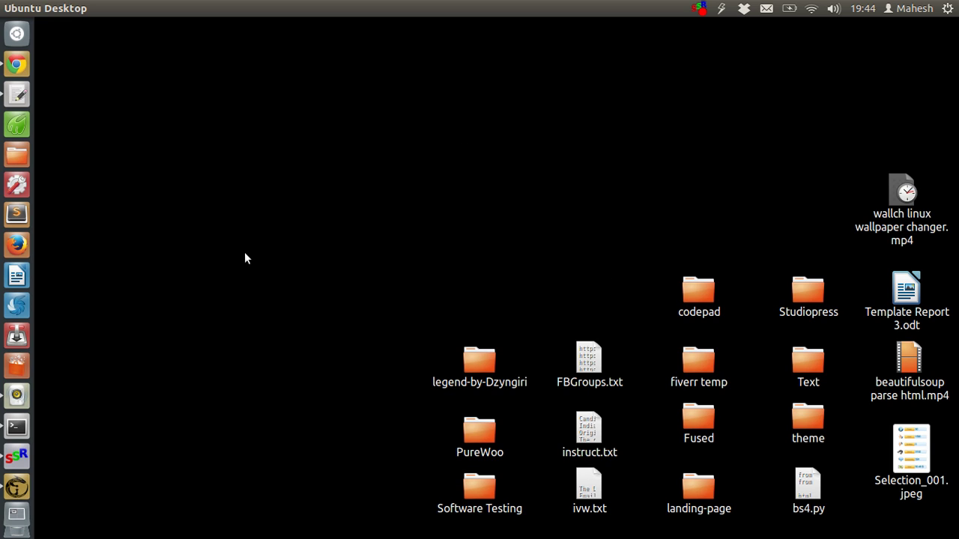
{"action": "right_click", "coordinate": [18, 489]}
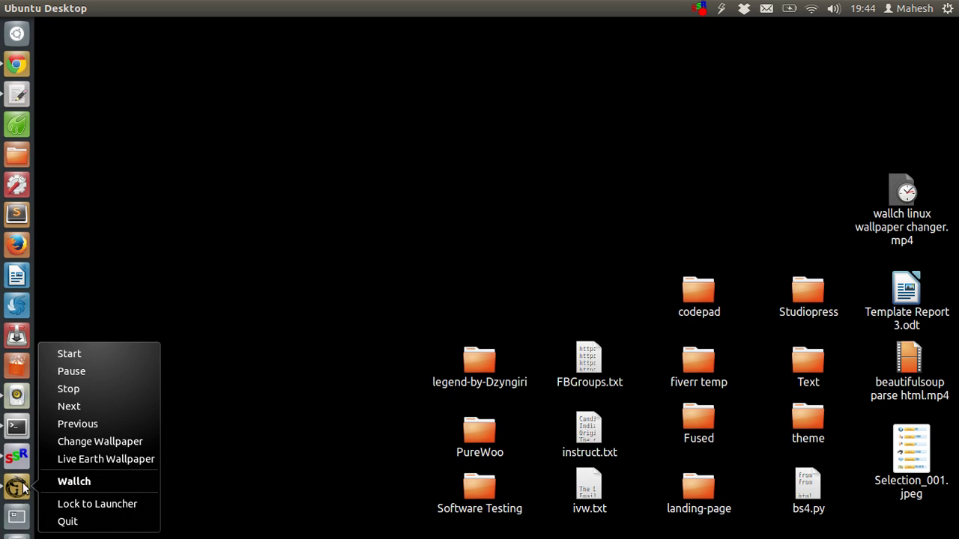
{"action": "left_click", "coordinate": [88, 354]}
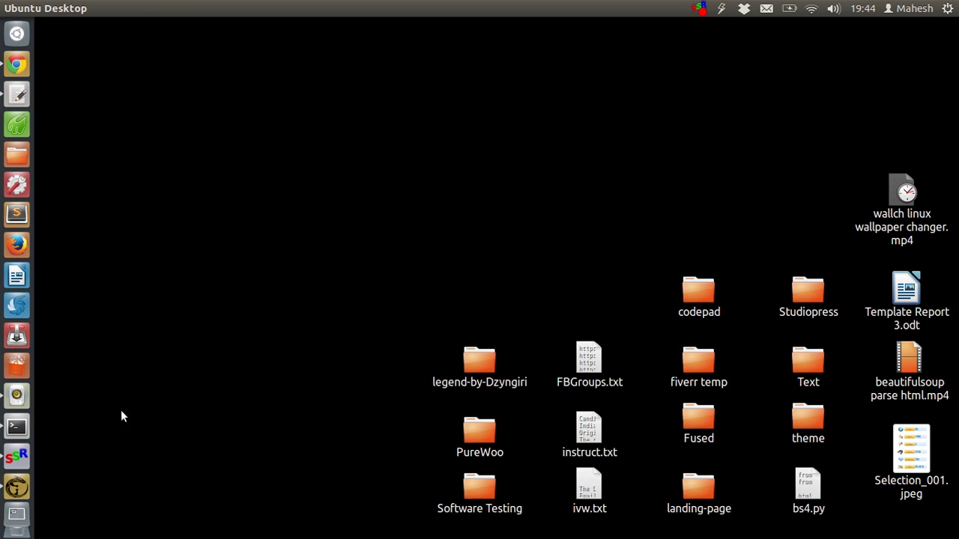
Step: Skip to the next wallpaper, then reopen the Wallch main window
{"action": "right_click", "coordinate": [25, 483]}
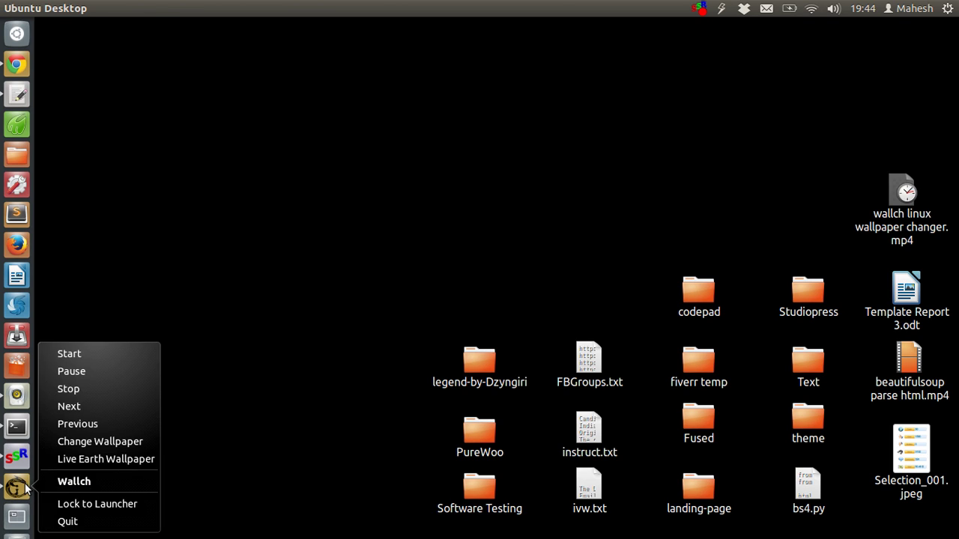
{"action": "left_click", "coordinate": [78, 408]}
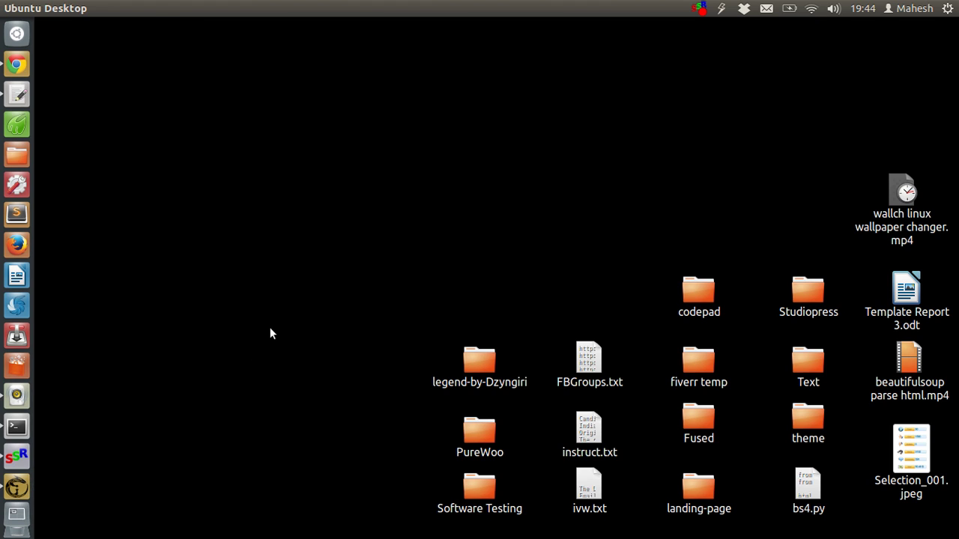
{"action": "right_click", "coordinate": [23, 482]}
{"action": "left_click", "coordinate": [71, 481]}
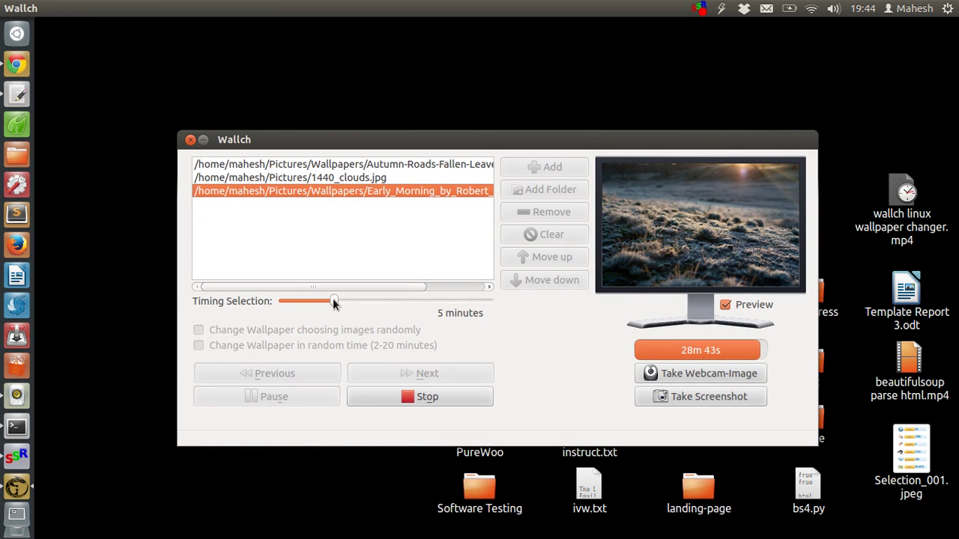
Step: Set the change interval to 30 seconds and skip to the next wallpaper
{"action": "left_click_drag", "start_coordinate": [333, 298], "coordinate": [288, 302]}
{"action": "left_click", "coordinate": [203, 141]}
{"action": "right_click", "coordinate": [18, 488]}
{"action": "left_click", "coordinate": [55, 406]}
{"action": "left_click", "coordinate": [17, 487]}
Step: Apply the autumn roads image, dismiss the Live Earth warning, and stop Live Earth
{"action": "left_click", "coordinate": [322, 165]}
{"action": "double_click", "coordinate": [322, 164]}
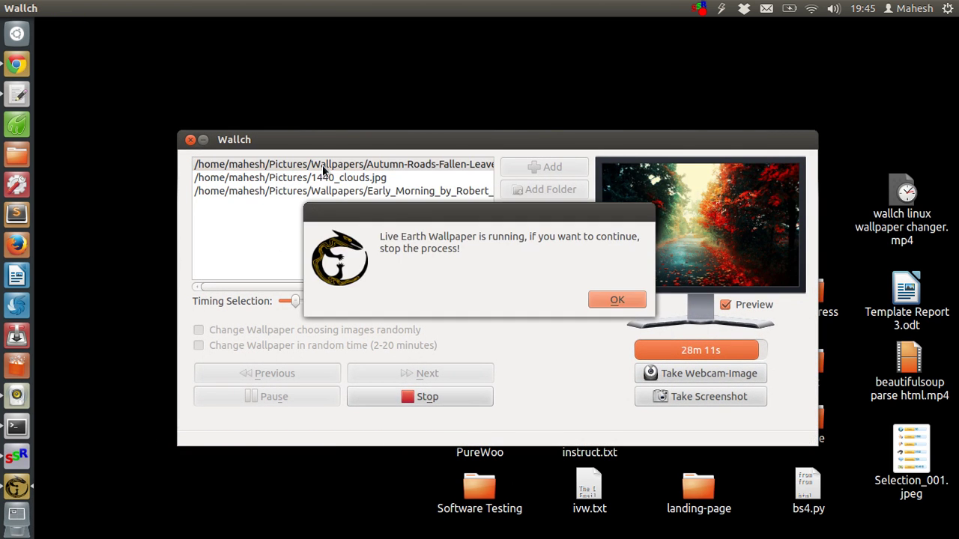
{"action": "left_click", "coordinate": [616, 299]}
{"action": "left_click", "coordinate": [422, 396]}
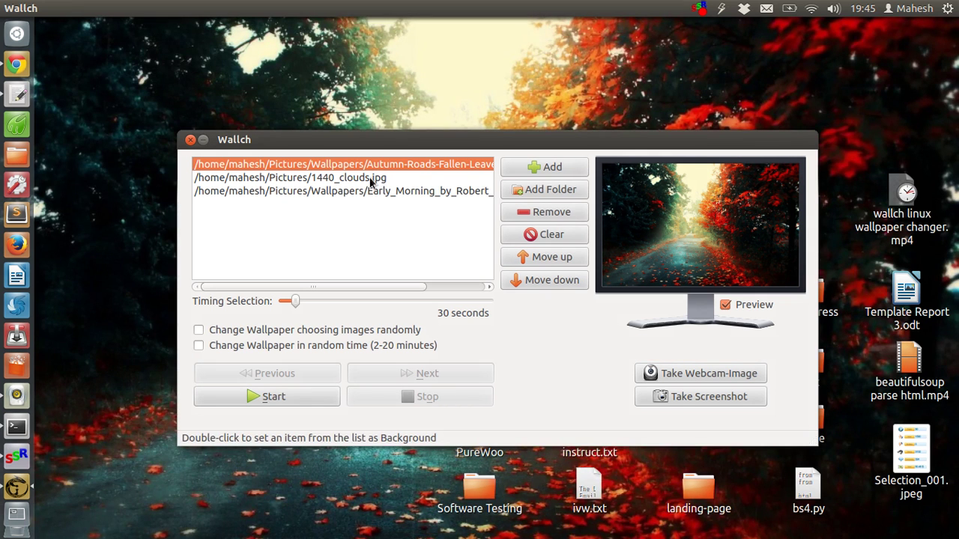
{"action": "left_click", "coordinate": [377, 178]}
{"action": "left_click", "coordinate": [372, 191]}
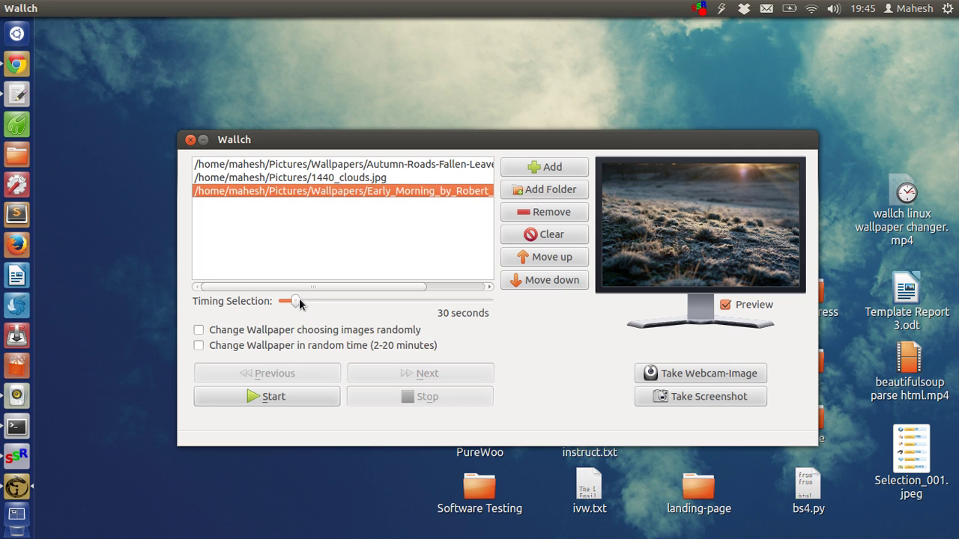
Step: Drag the Timing Selection slider right to a 5-minute change interval
{"action": "left_click_drag", "start_coordinate": [299, 302], "coordinate": [334, 302]}
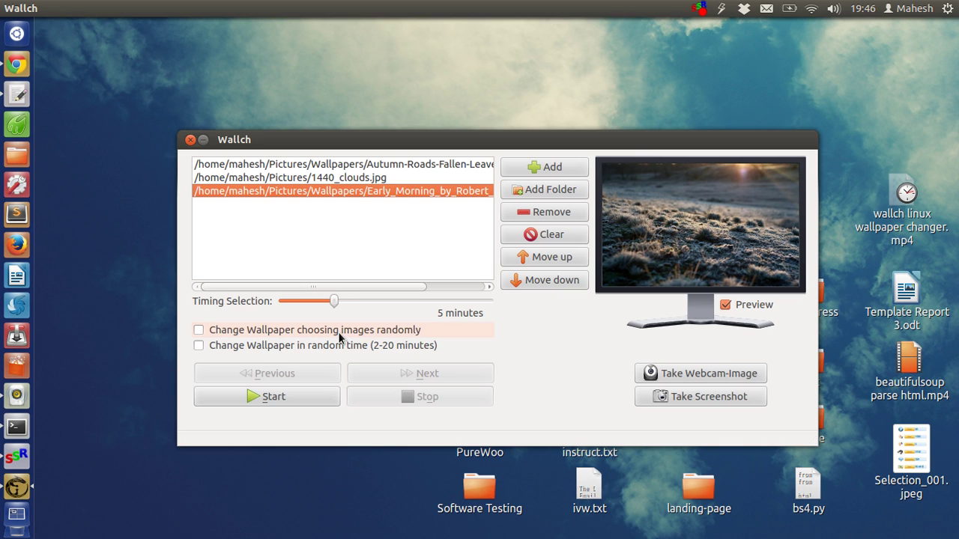
Step: Minimize Wallch, restore it from the launcher, and close its window
{"action": "left_click", "coordinate": [204, 140]}
{"action": "left_click", "coordinate": [16, 487]}
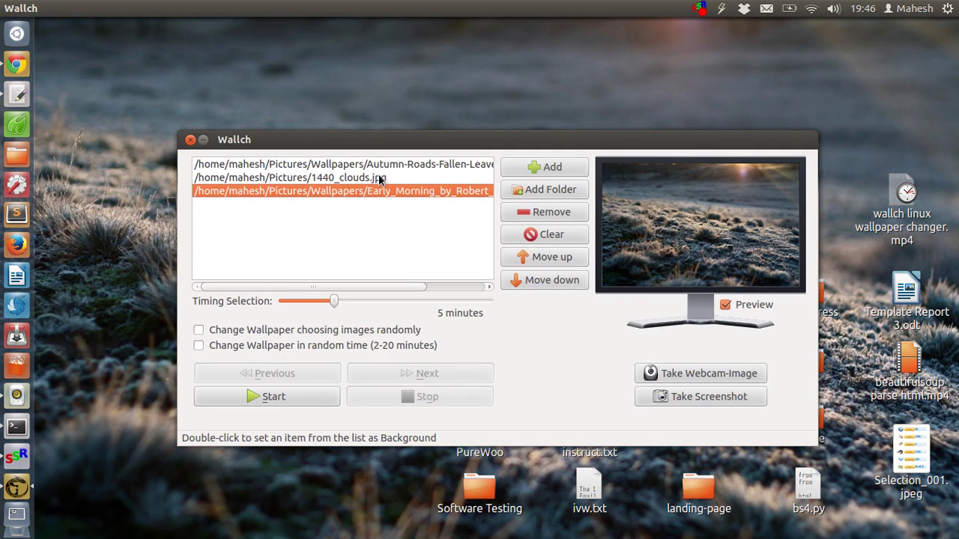
{"action": "left_click", "coordinate": [190, 140]}
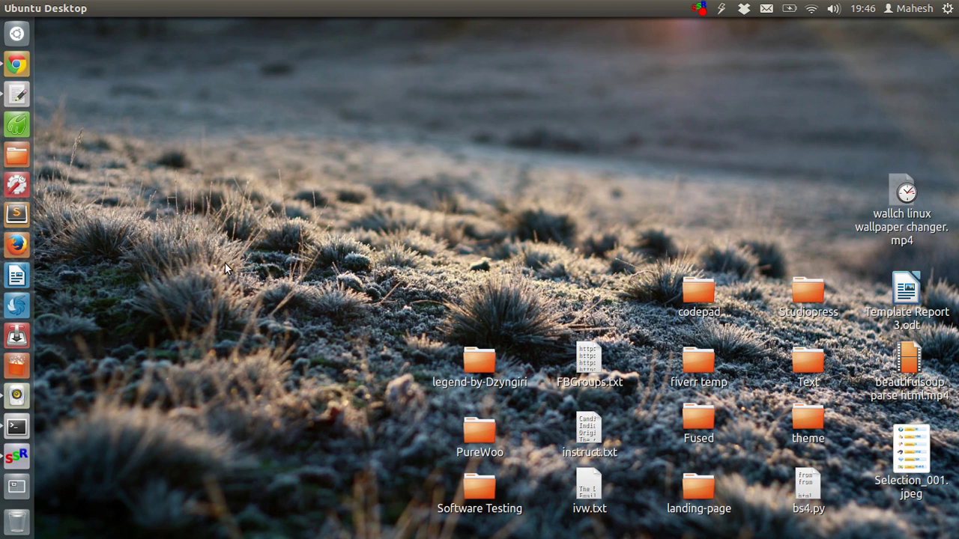